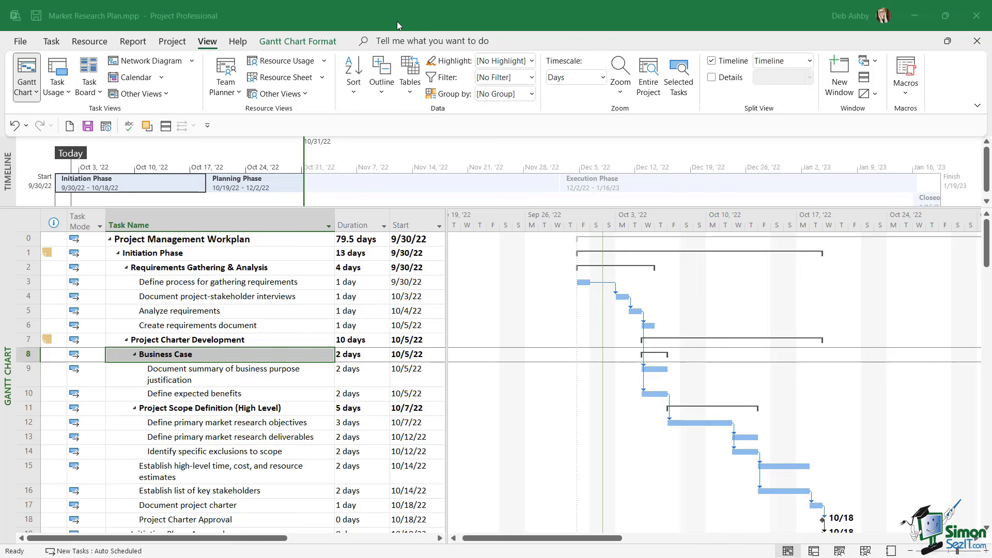
Step: Close the Market Research Plan project and save its changes
{"action": "left_click", "coordinate": [397, 22]}
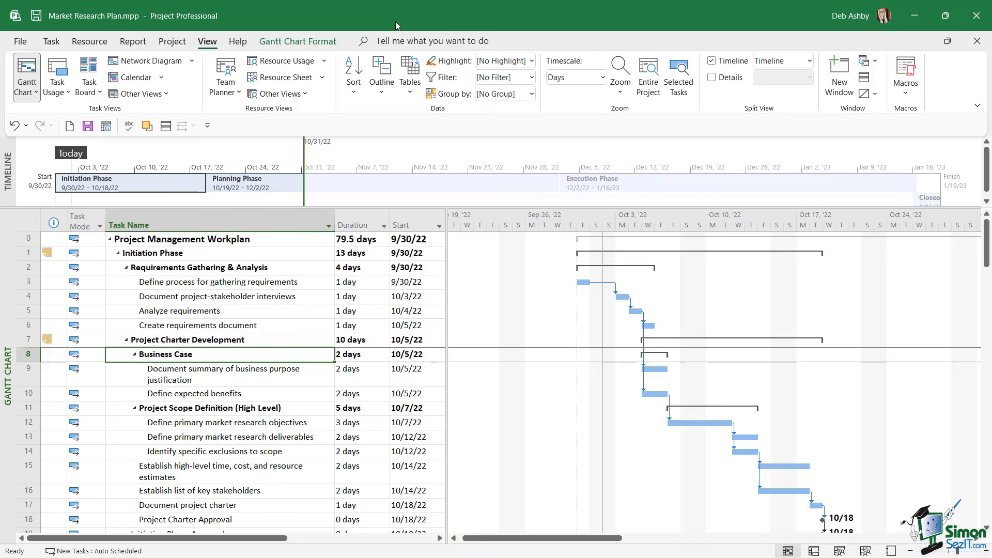
{"action": "left_click", "coordinate": [21, 43]}
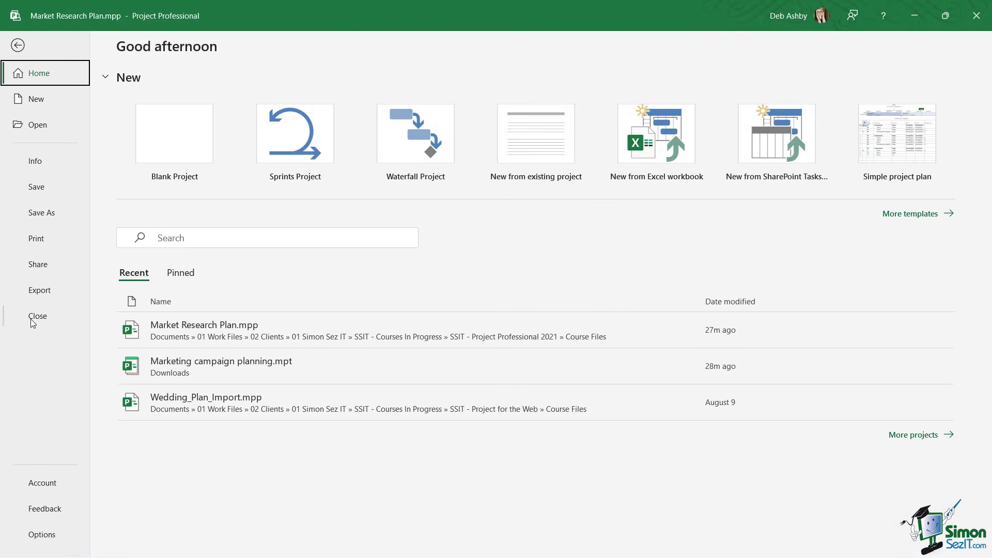
{"action": "key", "text": "ctrl+w"}
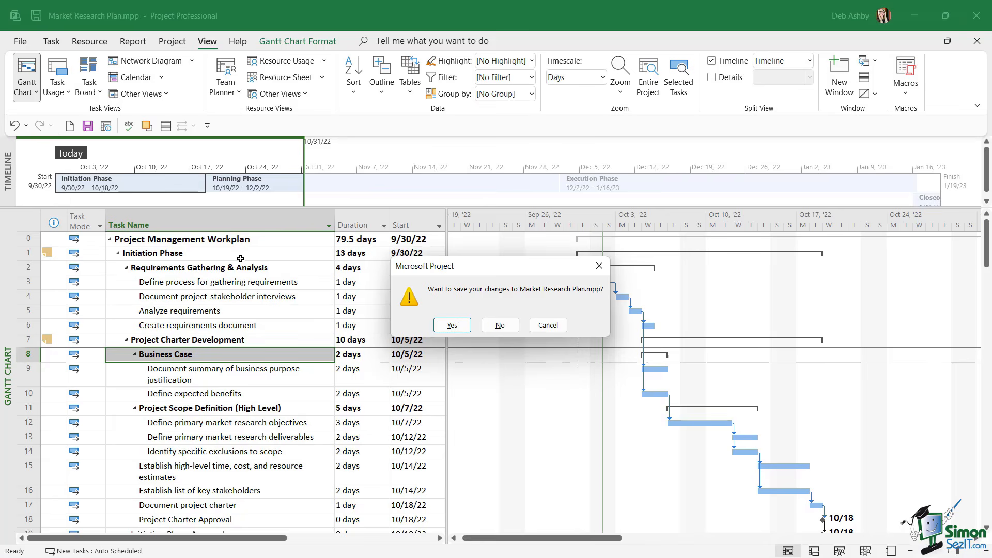
{"action": "left_click", "coordinate": [452, 325]}
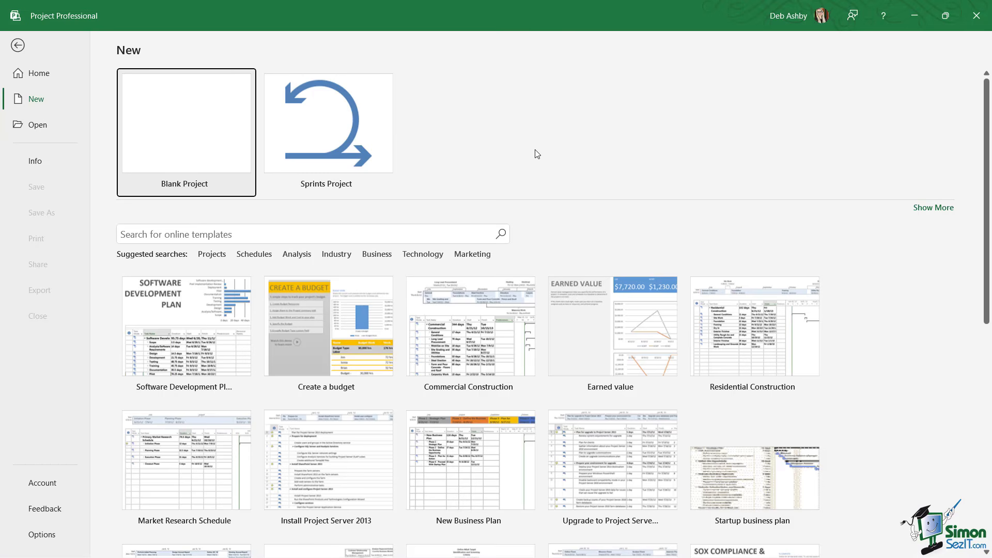
Step: Browse the project templates, filter them by the Industry suggested search, and create a project from the Simple project plan template
{"action": "scroll", "coordinate": [451, 300], "scroll_direction": "down", "scroll_amount": 5}
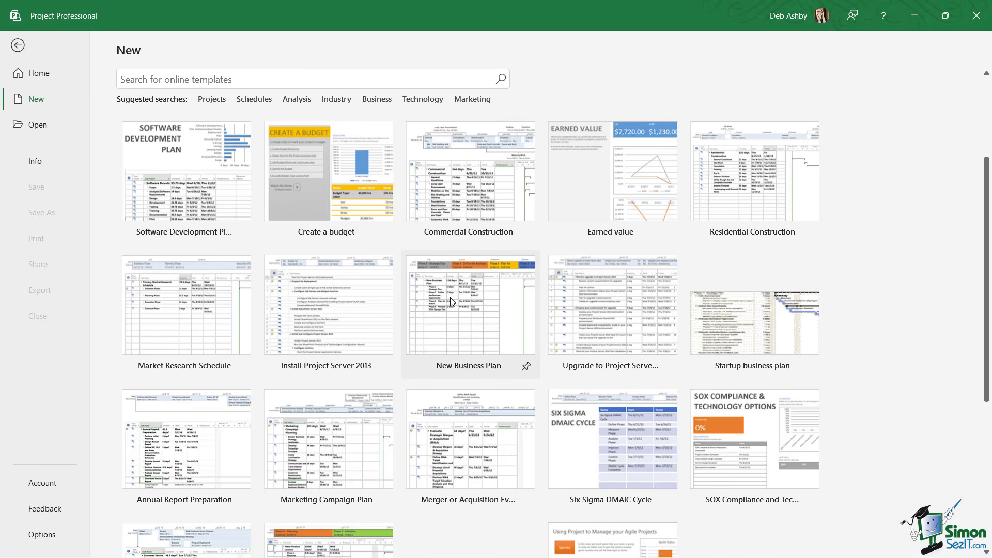
{"action": "scroll", "coordinate": [451, 297], "scroll_direction": "up", "scroll_amount": 5}
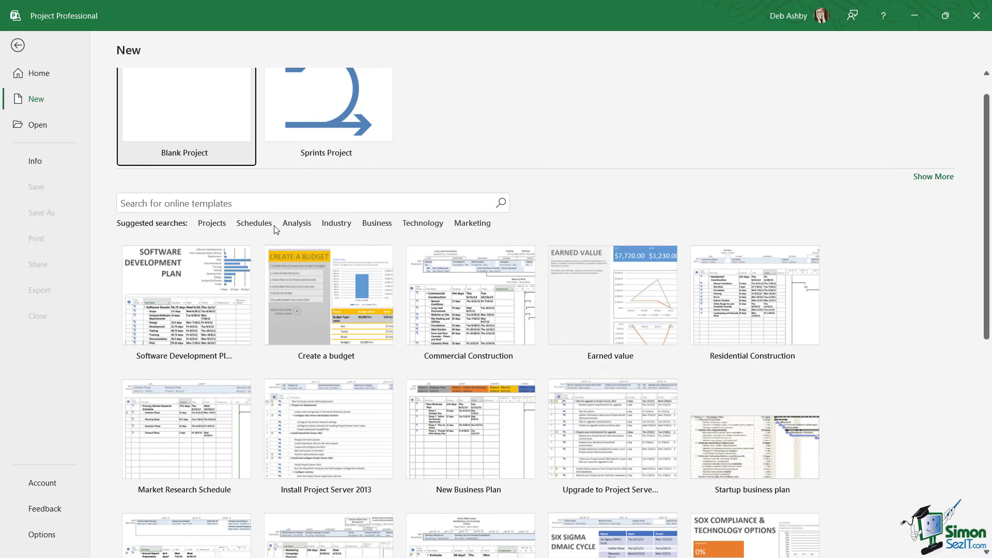
{"action": "left_click", "coordinate": [341, 226]}
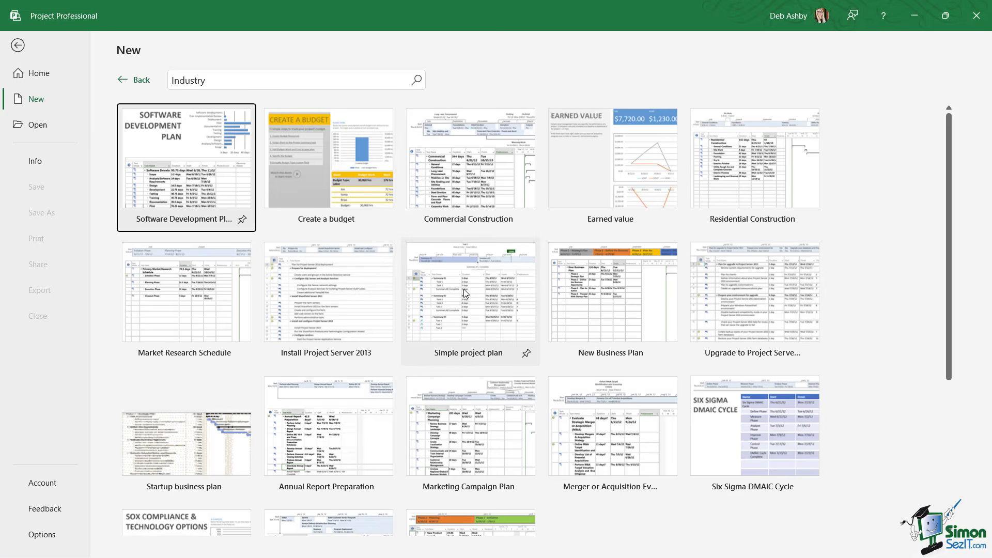
{"action": "left_click", "coordinate": [463, 289]}
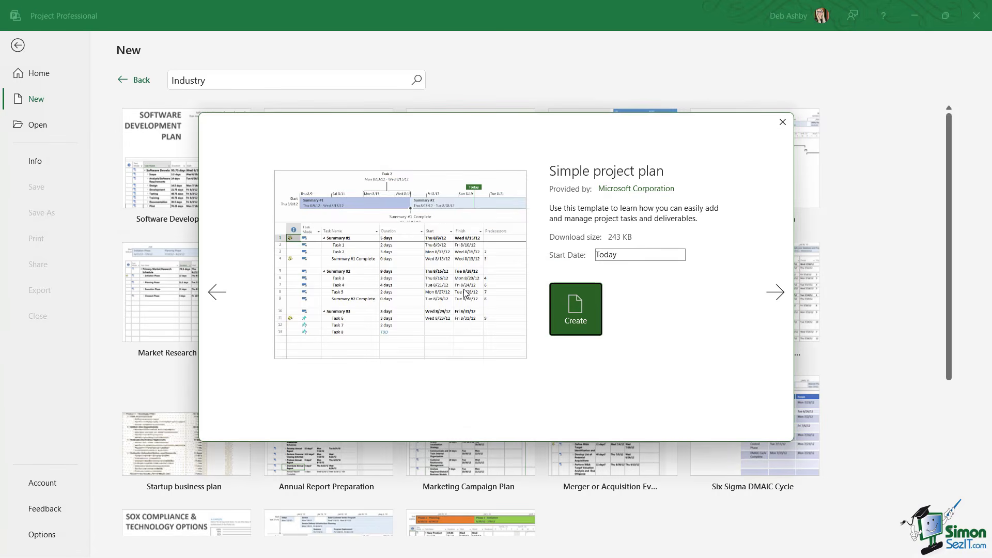
{"action": "left_click", "coordinate": [578, 309]}
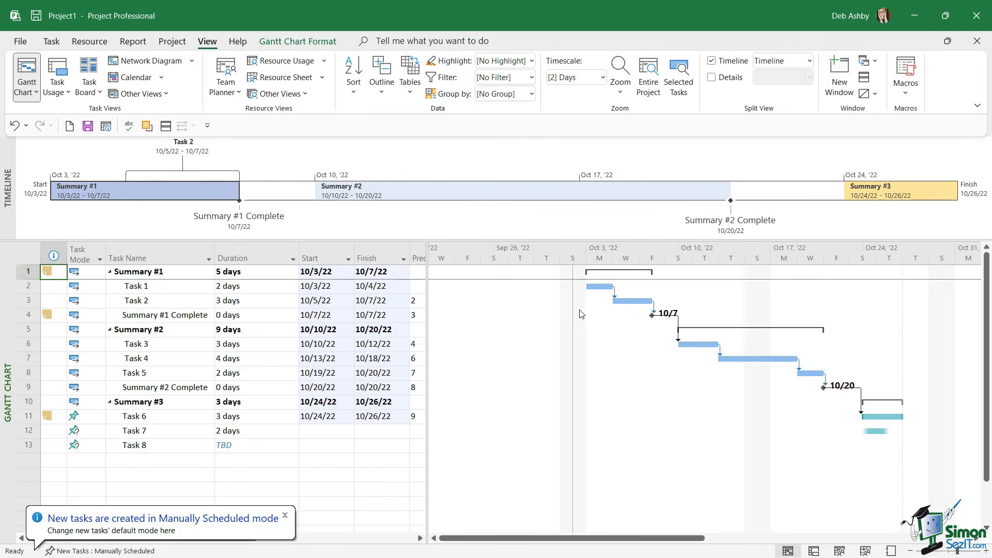
Step: Close the project made from the Simple project plan template without saving it
{"action": "left_click", "coordinate": [177, 289]}
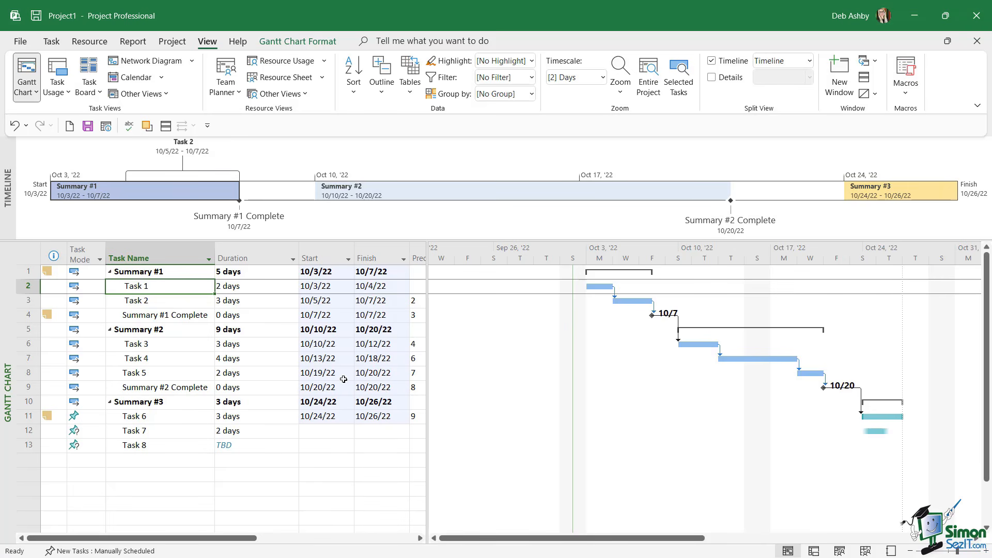
{"action": "key", "text": "ctrl+w"}
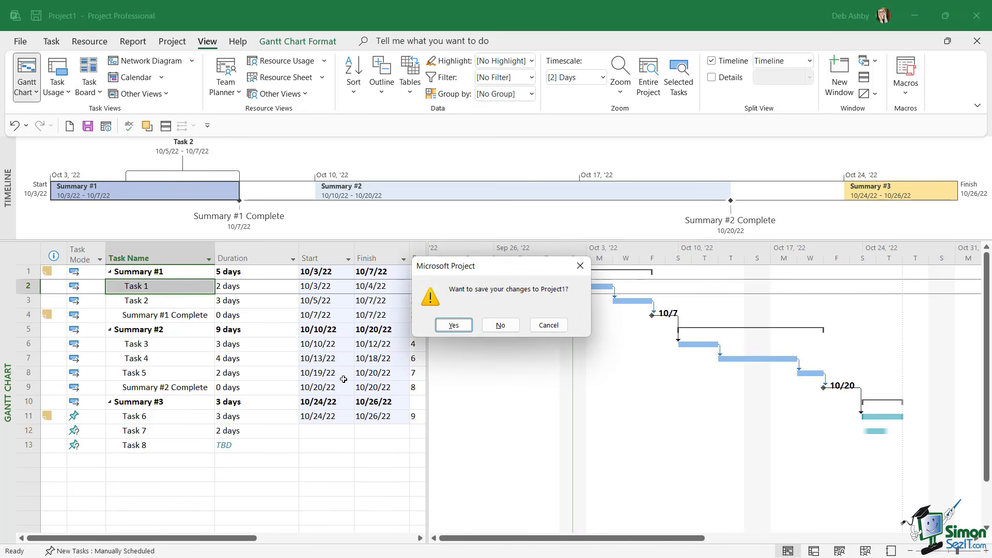
{"action": "left_click", "coordinate": [502, 325]}
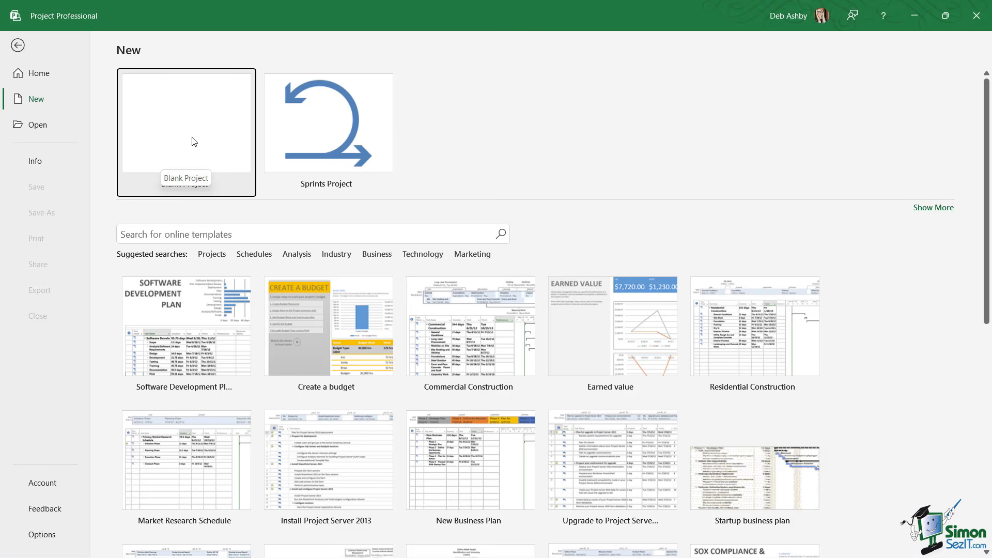
Step: Create a new blank project and set its start date to 3/1/2023 in the project information
{"action": "key", "text": "ctrl+n"}
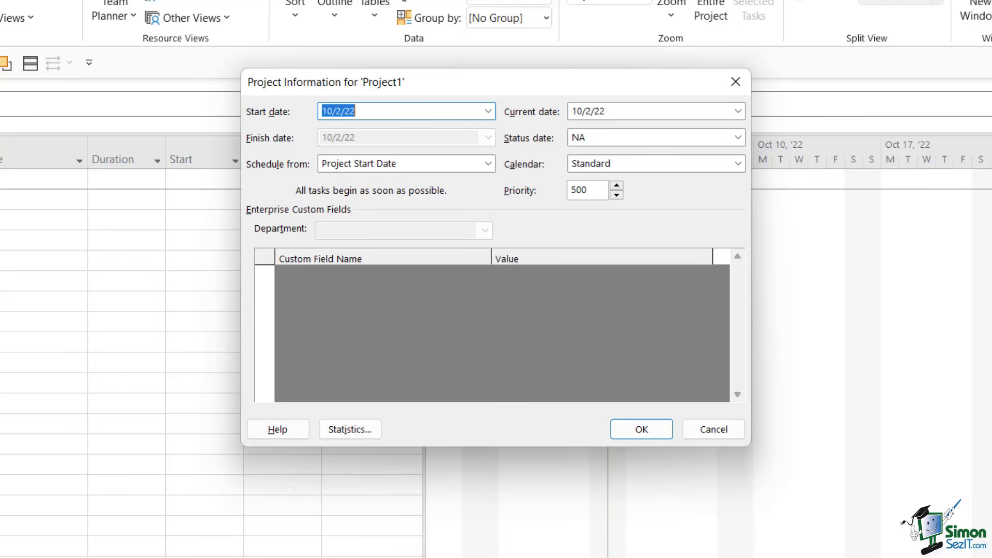
{"action": "left_click", "coordinate": [489, 111]}
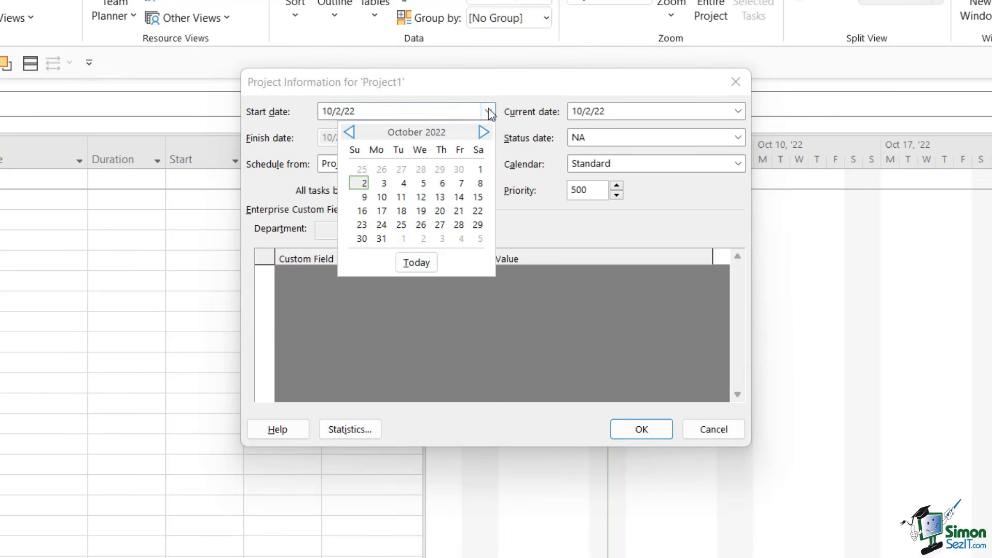
{"action": "left_click", "coordinate": [484, 133]}
{"action": "left_click", "coordinate": [484, 133]}
{"action": "left_click", "coordinate": [484, 133]}
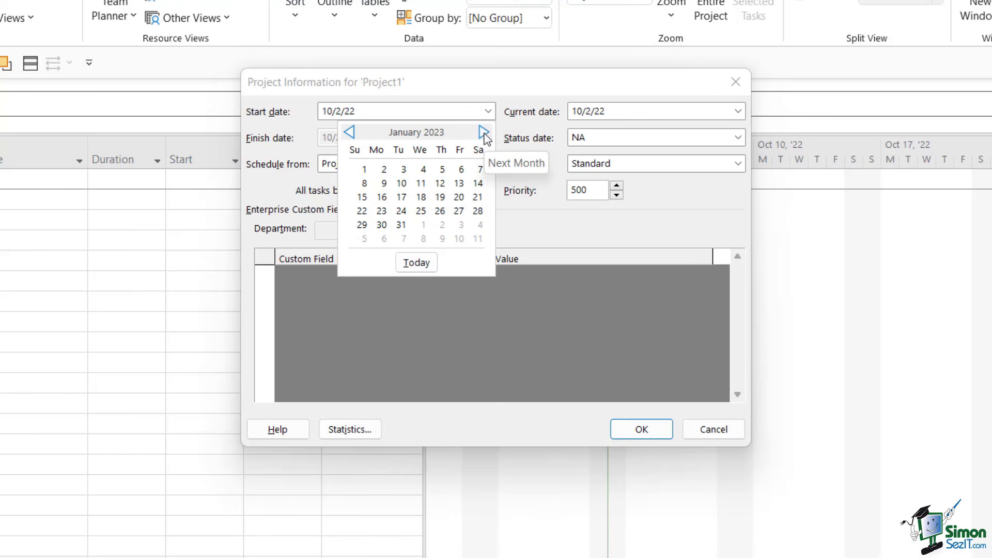
{"action": "left_click", "coordinate": [484, 132]}
{"action": "left_click", "coordinate": [484, 133]}
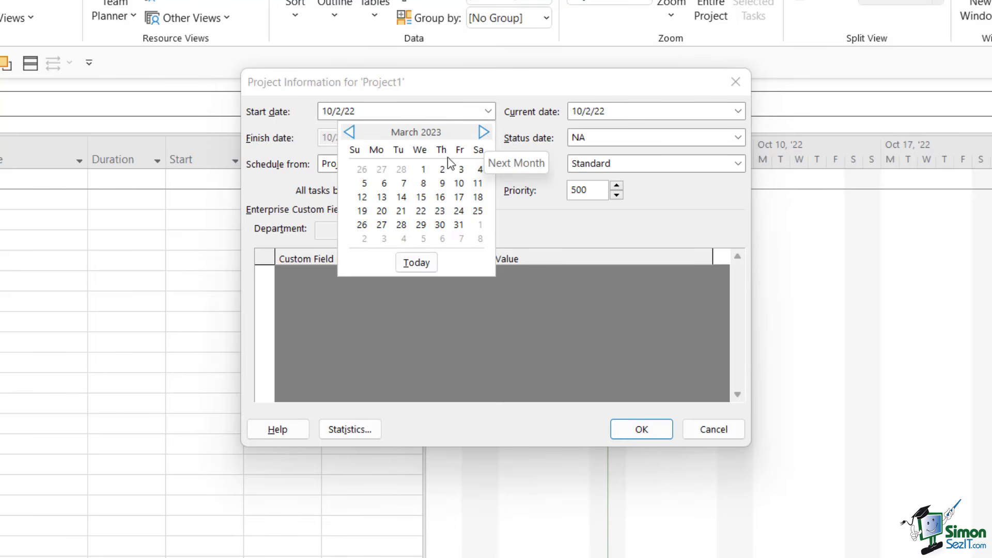
{"action": "left_click", "coordinate": [423, 171]}
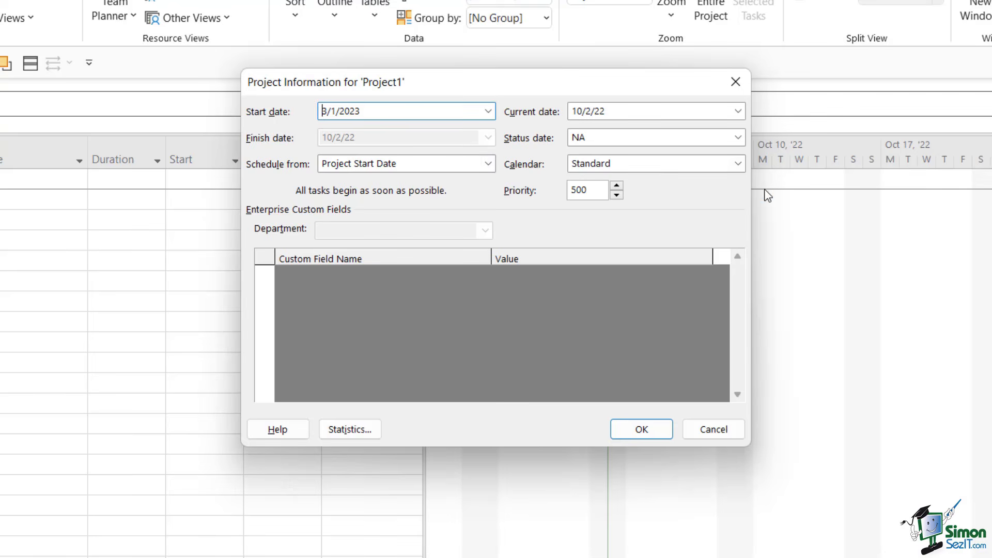
Step: Review the base calendar options, choose the Standard calendar, and apply the project information settings
{"action": "left_click", "coordinate": [738, 164]}
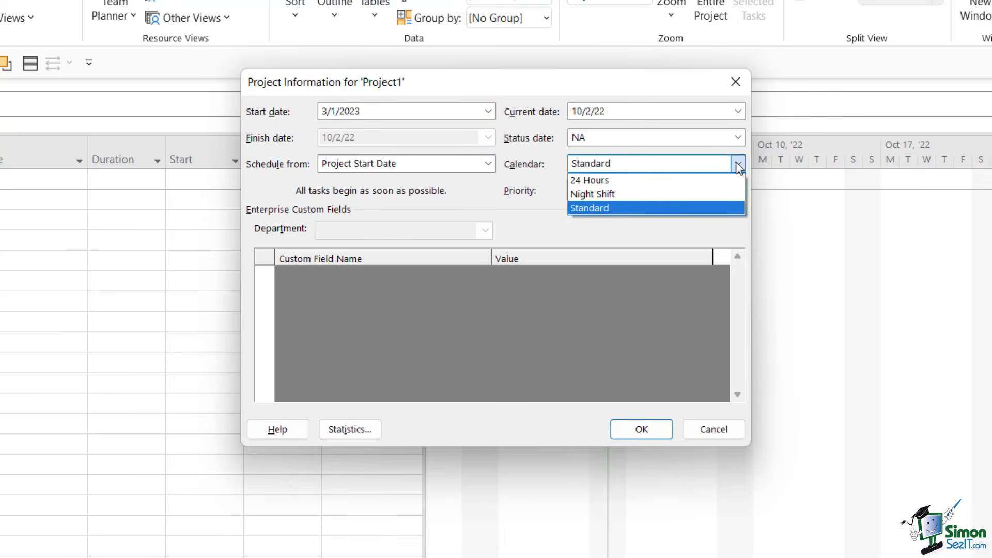
{"action": "left_click", "coordinate": [658, 208]}
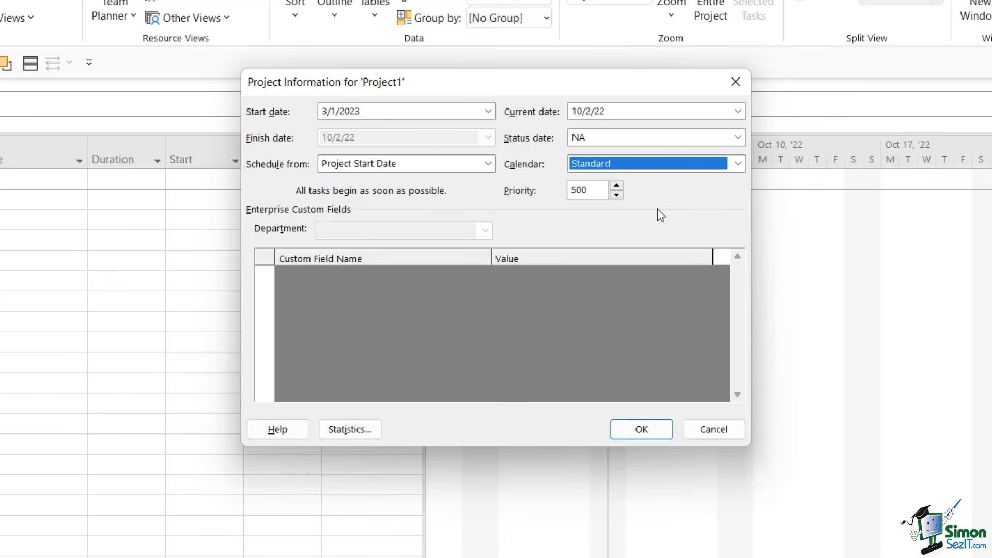
{"action": "left_click", "coordinate": [745, 163]}
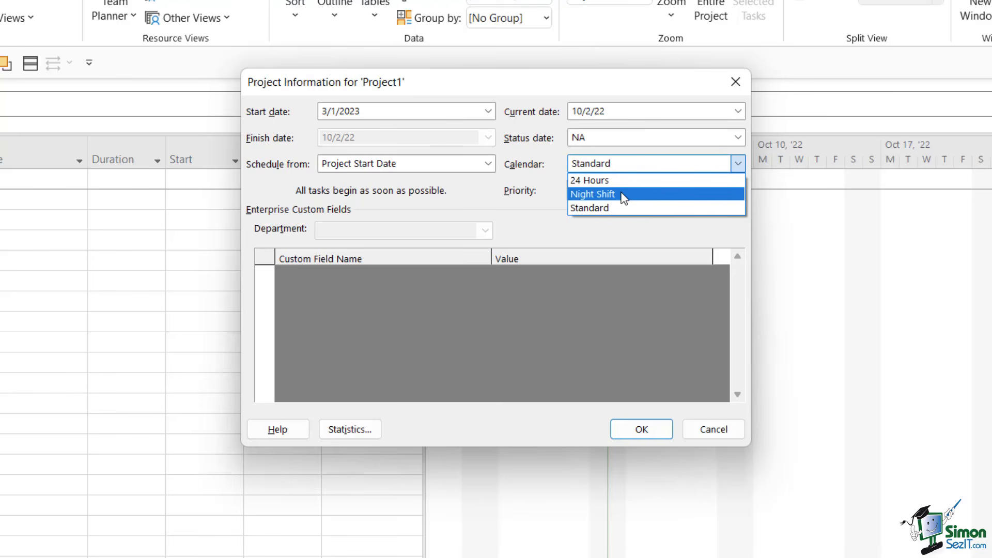
{"action": "left_click", "coordinate": [615, 208]}
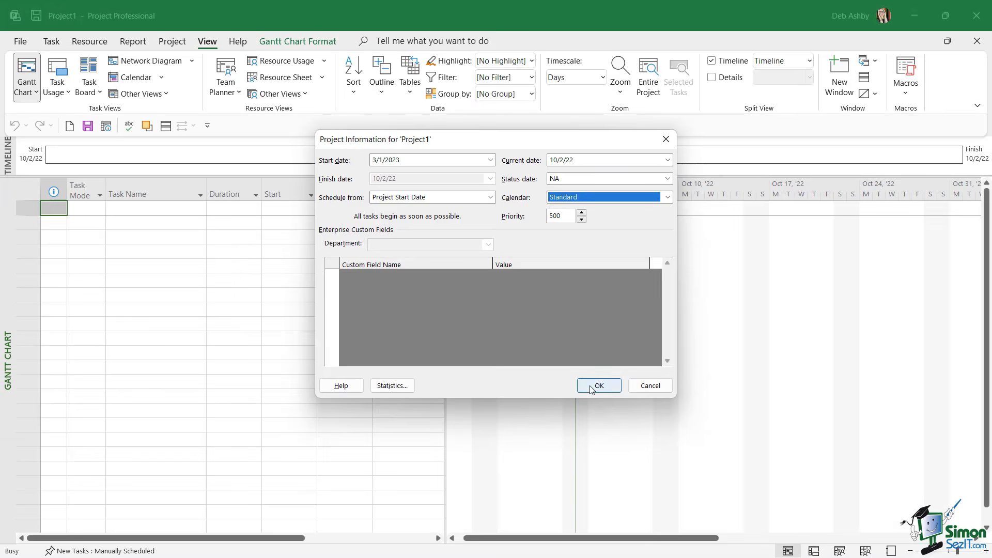
{"action": "left_click", "coordinate": [592, 385]}
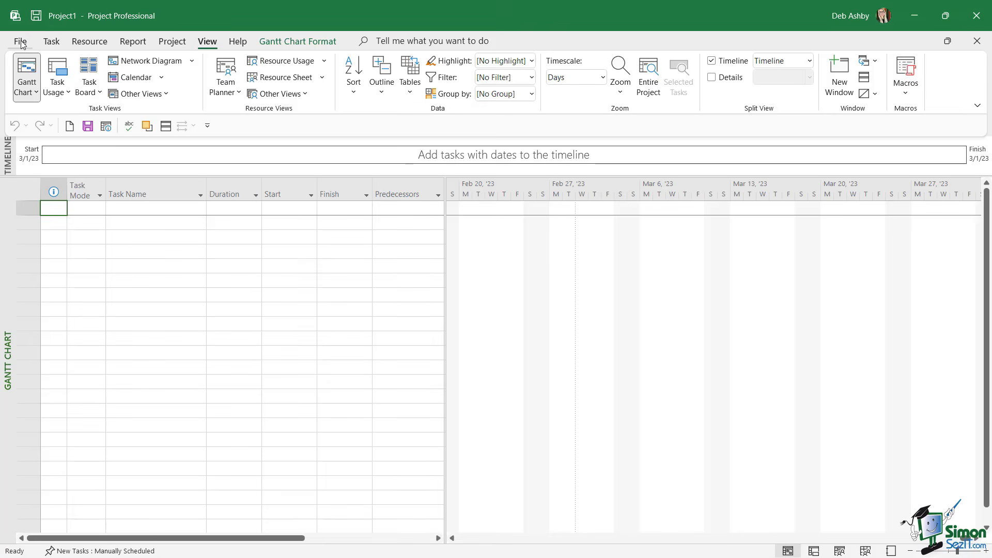
Step: Save the new project as My First Project in the Course Files folder and close it
{"action": "key", "text": "ctrl+s"}
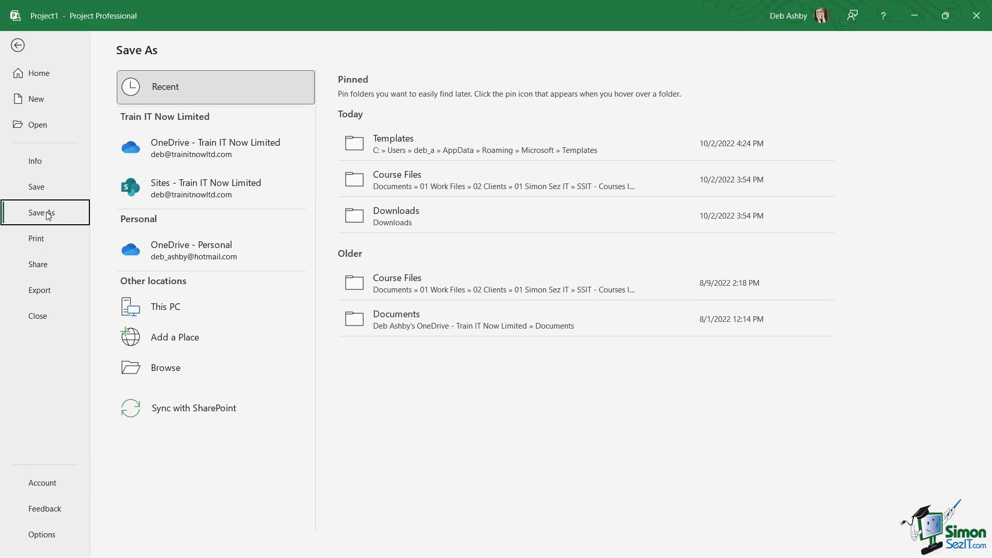
{"action": "left_click", "coordinate": [175, 372]}
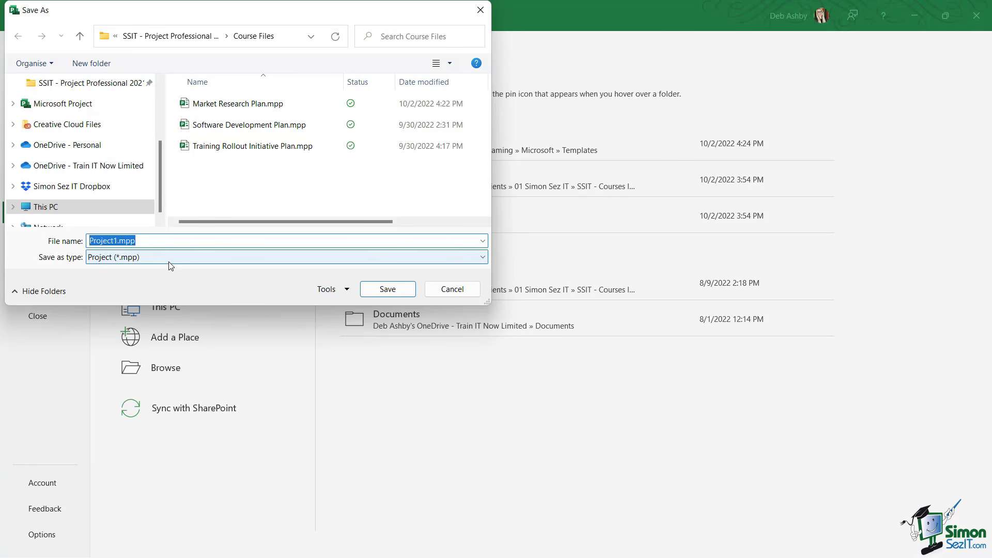
{"action": "type", "text": "My First Project"}
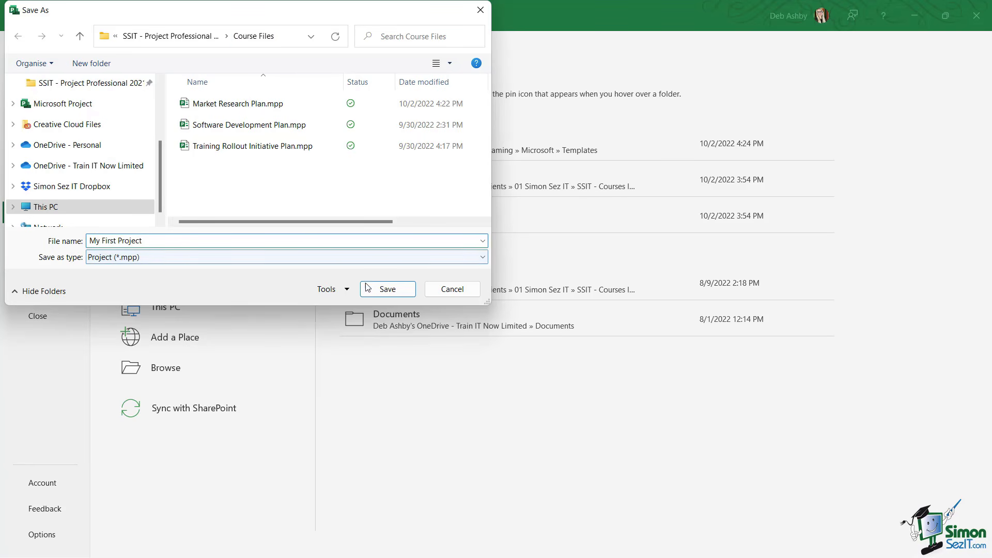
{"action": "left_click", "coordinate": [368, 287]}
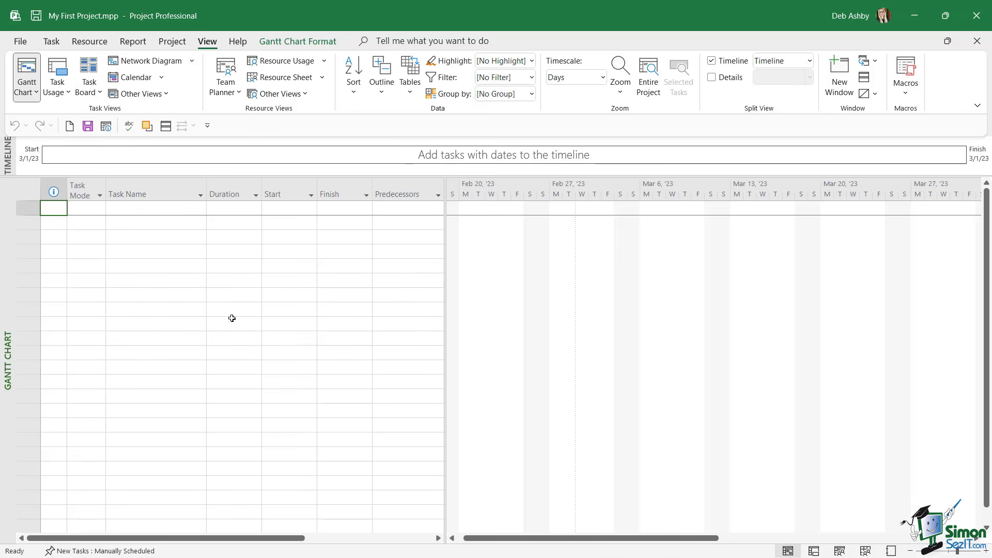
{"action": "key", "text": "ctrl+w"}
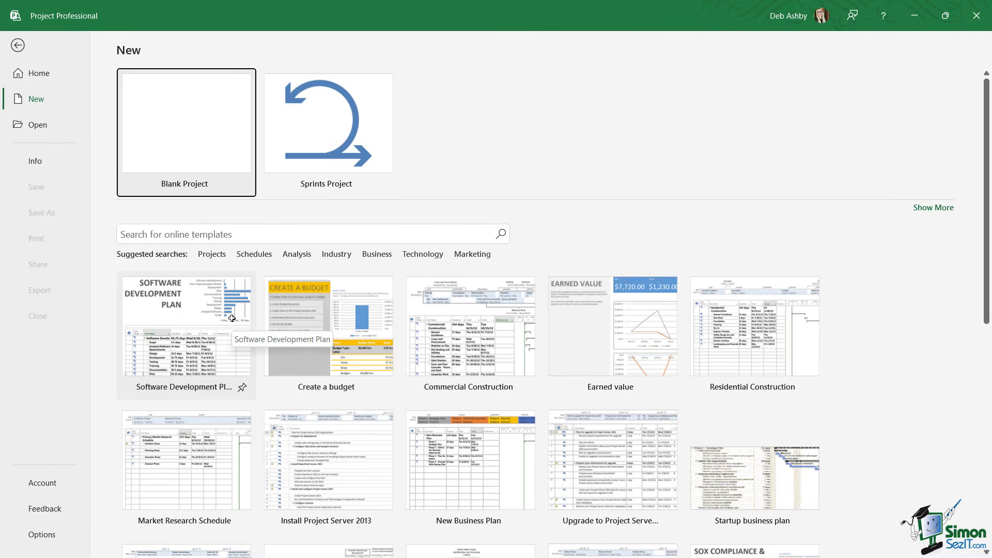
Step: Pin My First Project.mpp in the list of recent projects and open it from there
{"action": "left_click", "coordinate": [38, 126]}
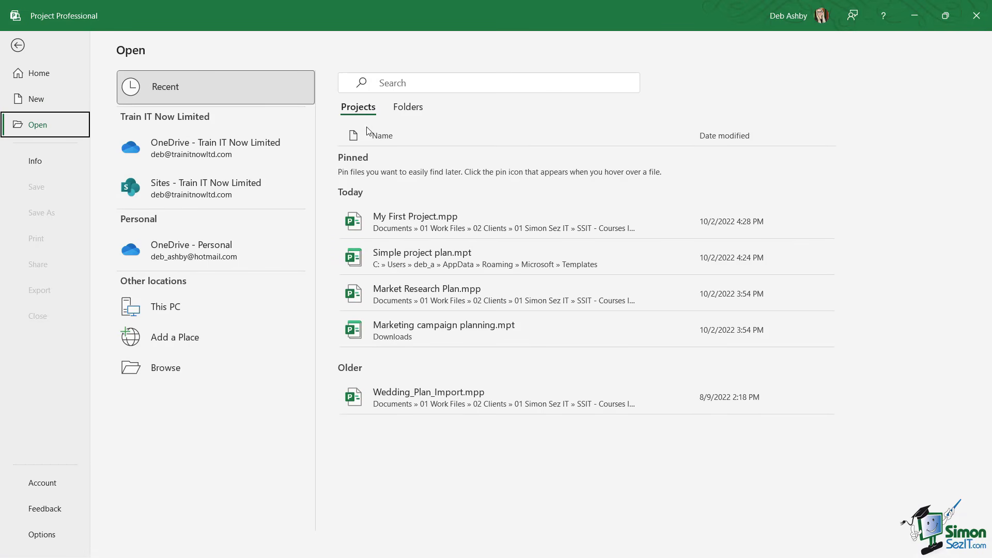
{"action": "mouse_move", "coordinate": [376, 229]}
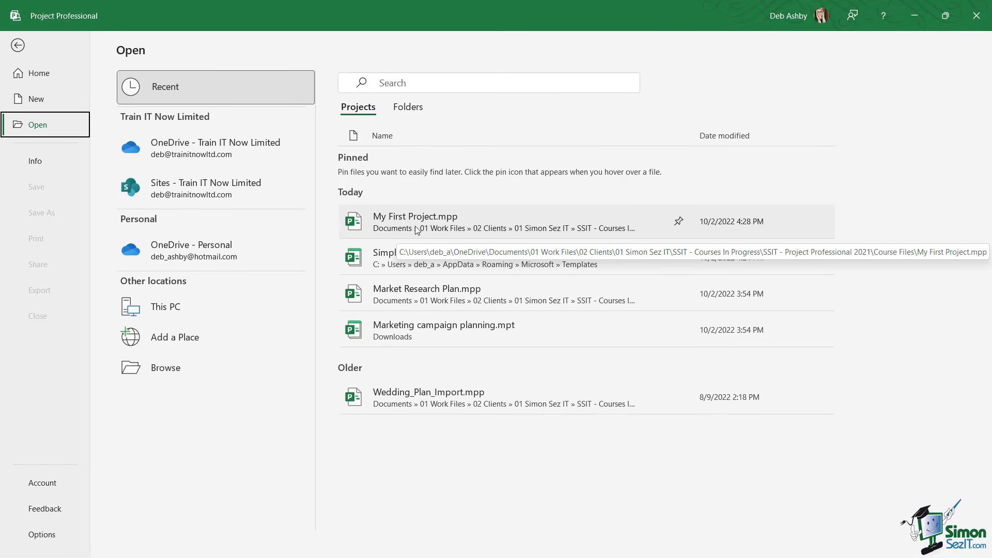
{"action": "mouse_move", "coordinate": [492, 232]}
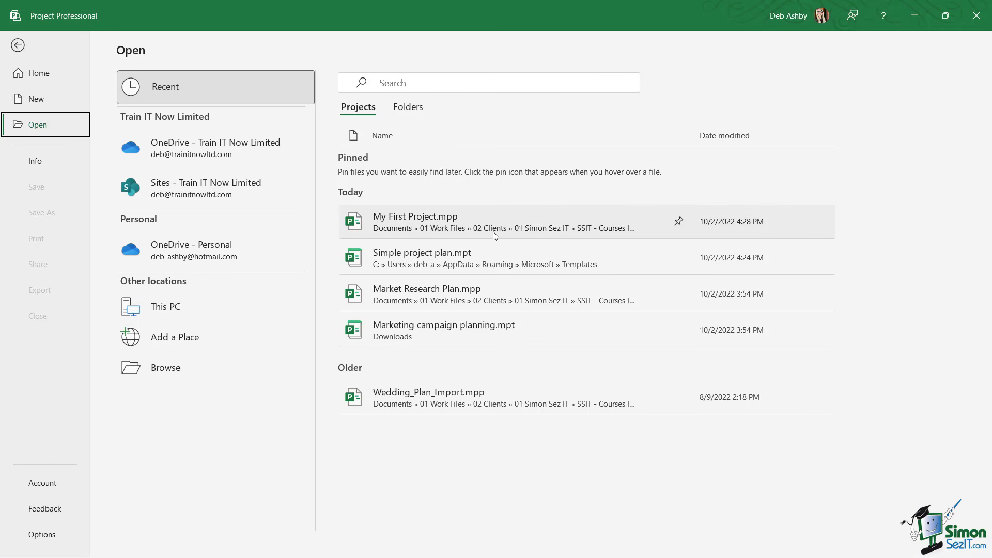
{"action": "left_click", "coordinate": [676, 223]}
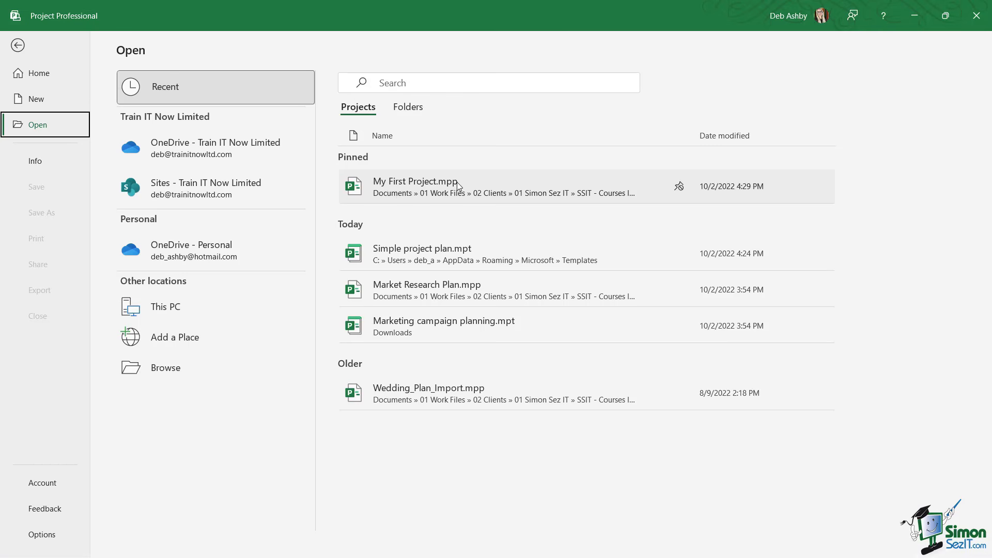
{"action": "left_click", "coordinate": [507, 182]}
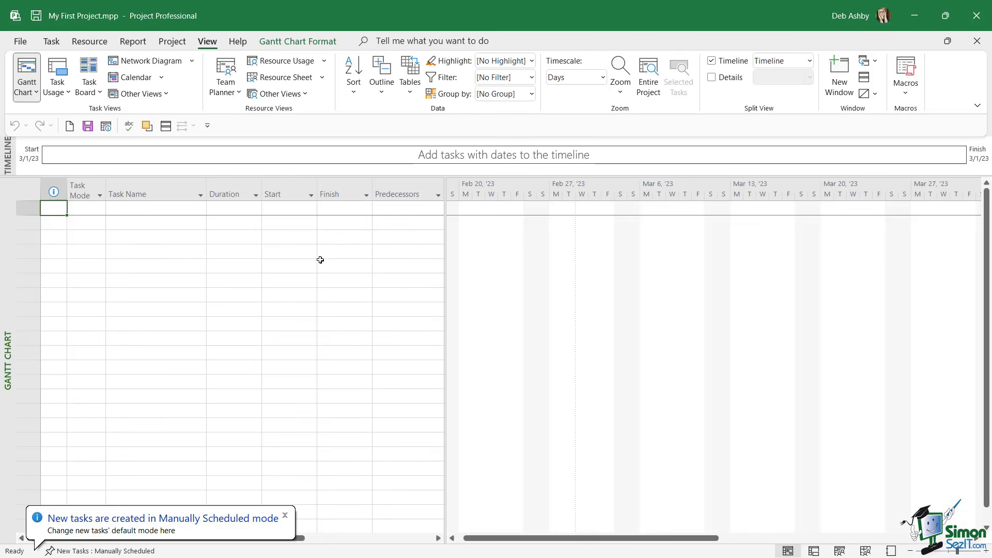
Step: Close the project and reopen My First Project.mpp by browsing to the Course Files folder
{"action": "key", "text": "ctrl+w"}
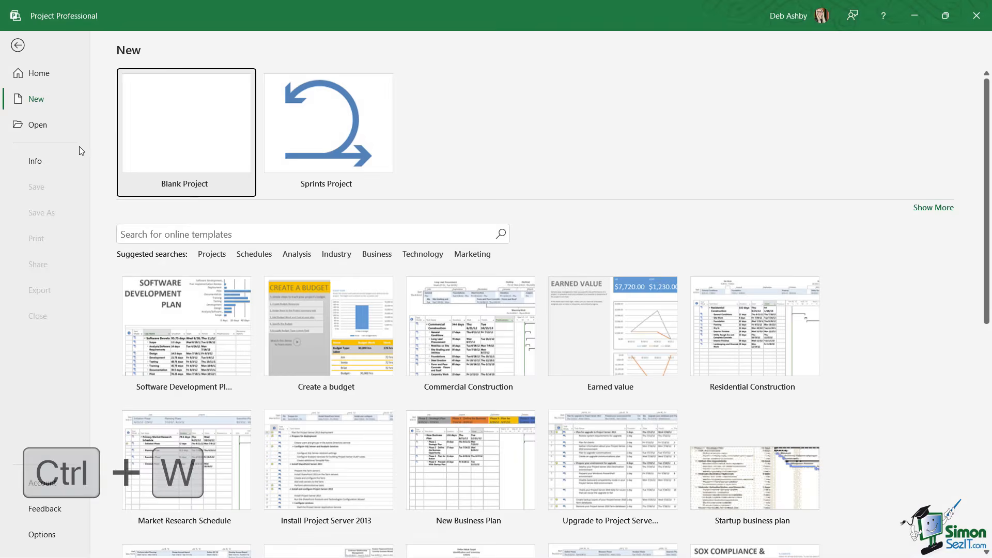
{"action": "left_click", "coordinate": [37, 124]}
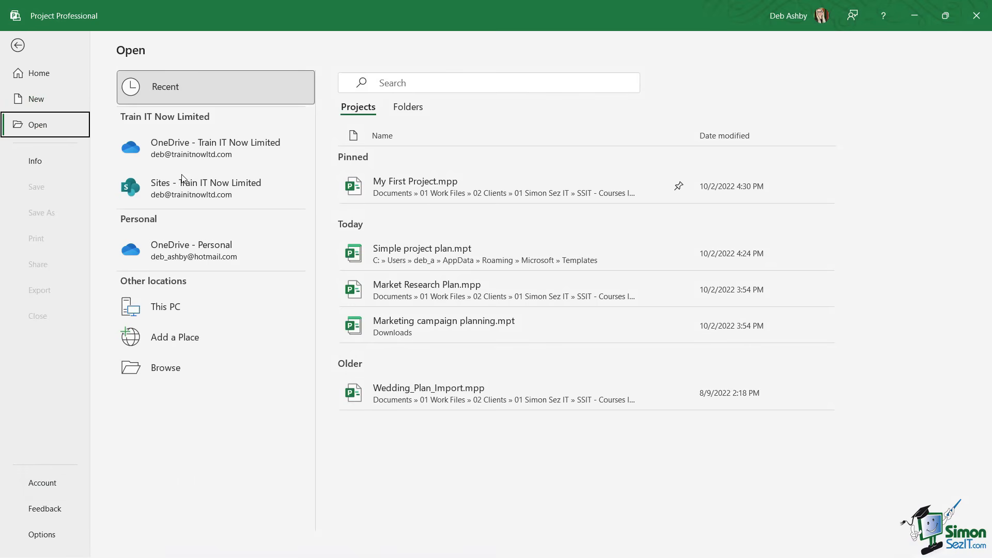
{"action": "left_click", "coordinate": [175, 368]}
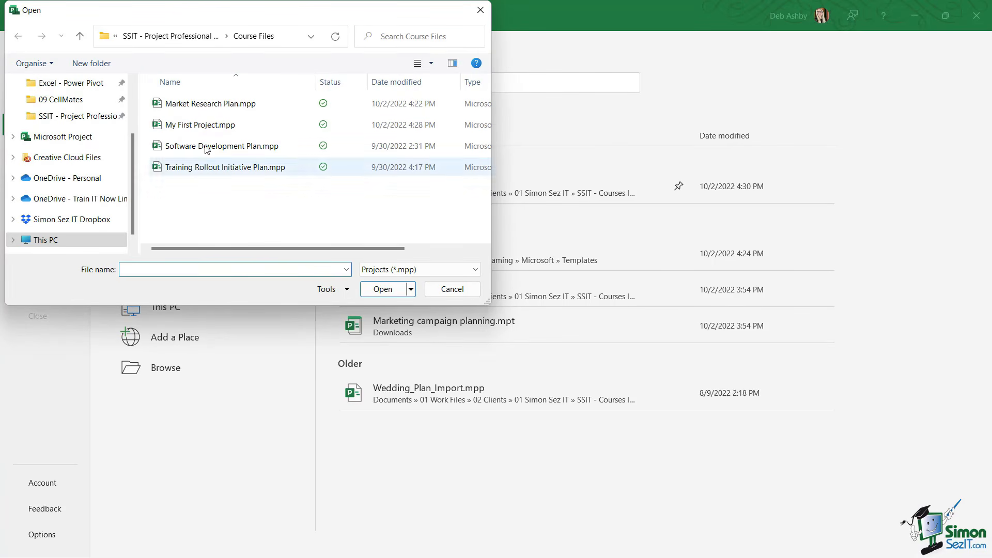
{"action": "left_click", "coordinate": [199, 129]}
{"action": "left_click", "coordinate": [383, 290]}
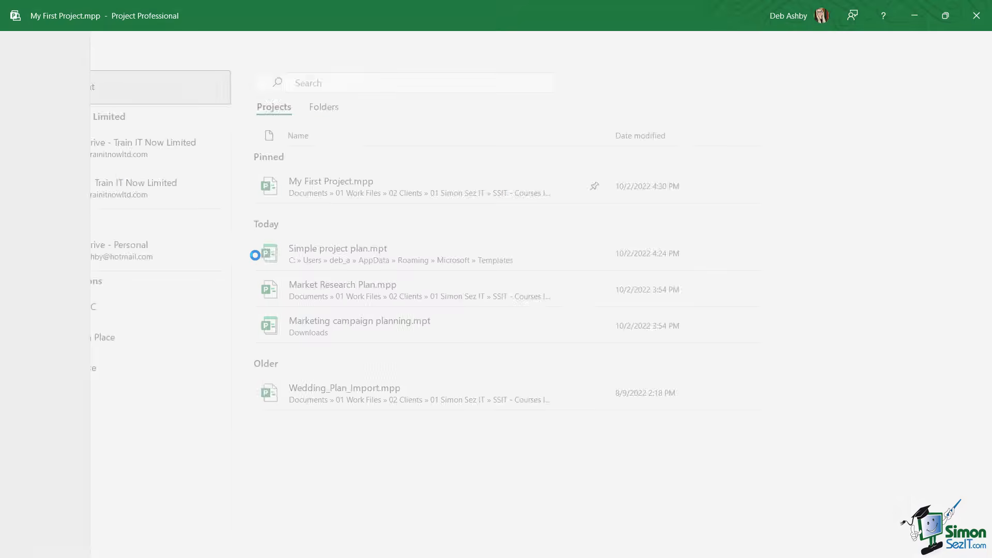